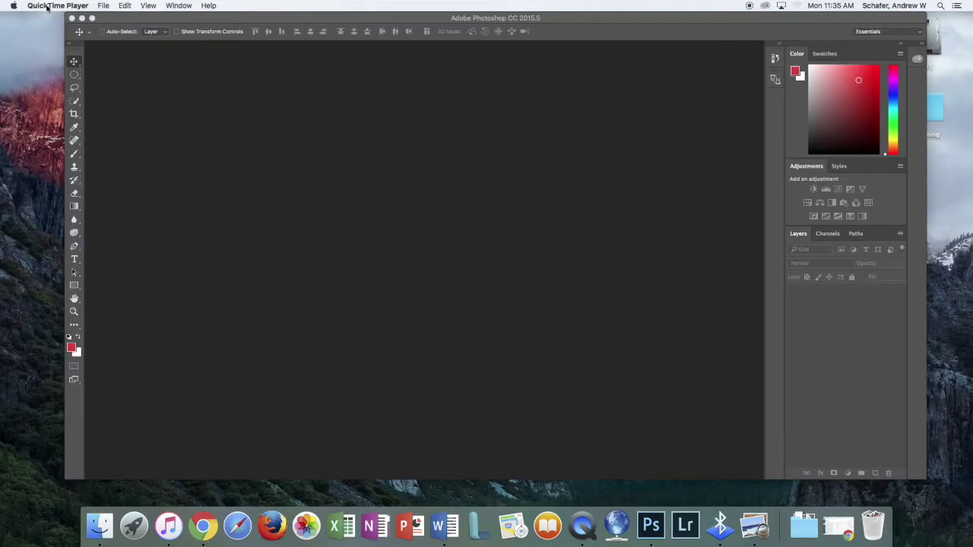
Step: Bring the Photoshop window to the front in place of QuickTime Player
click(381, 177)
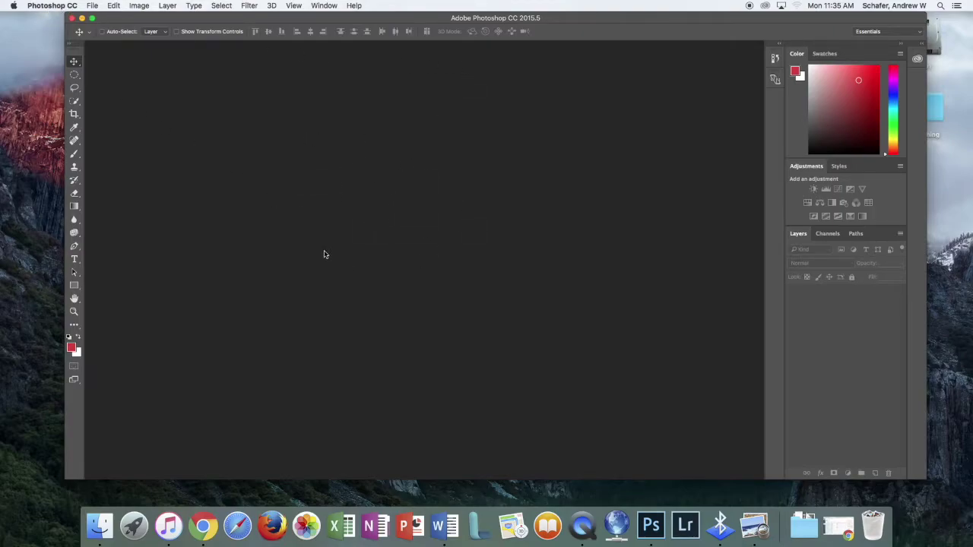
key(super)
Step: Create a white 2.25 × 3.903 inch, 72 ppi document named 'Tape Transfer Tiger'
key(super+n)
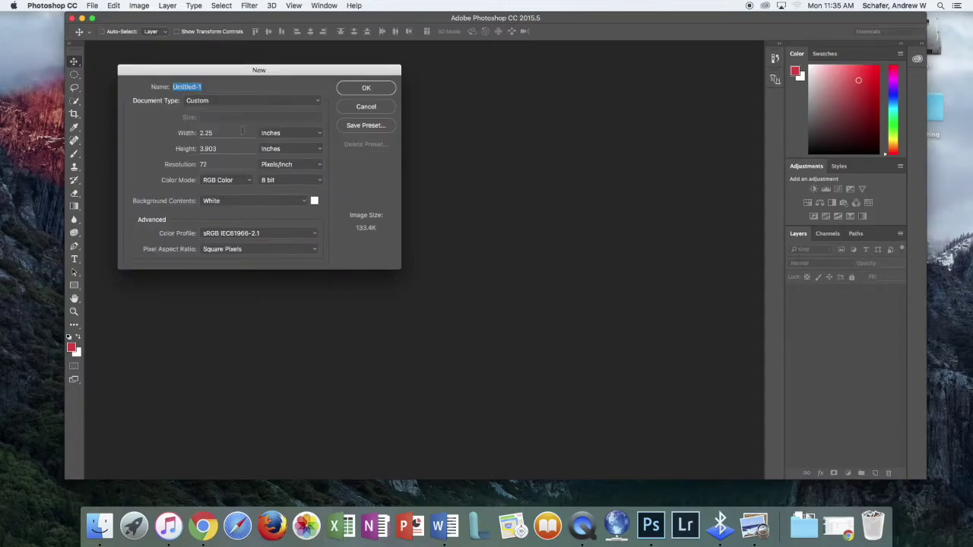
text(Tape)
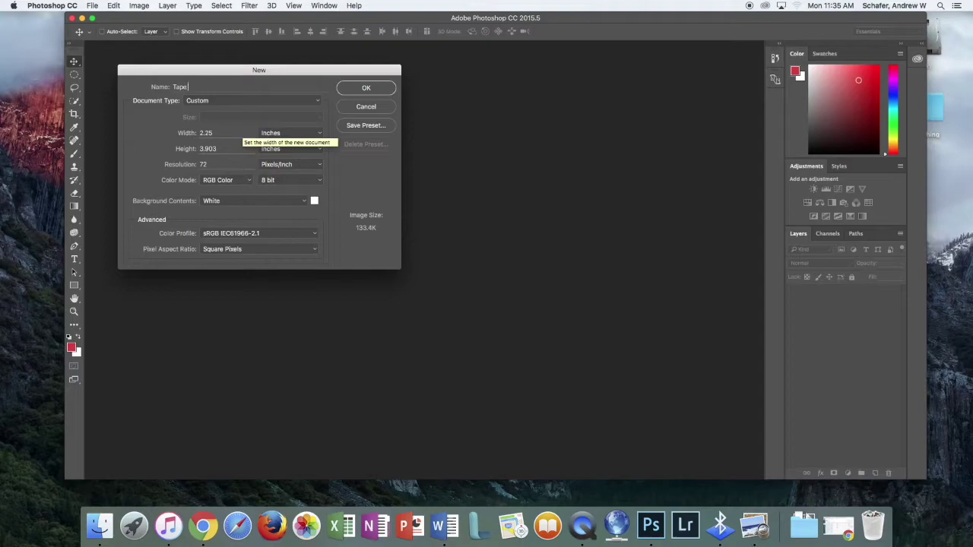
text( Transfer Tiger)
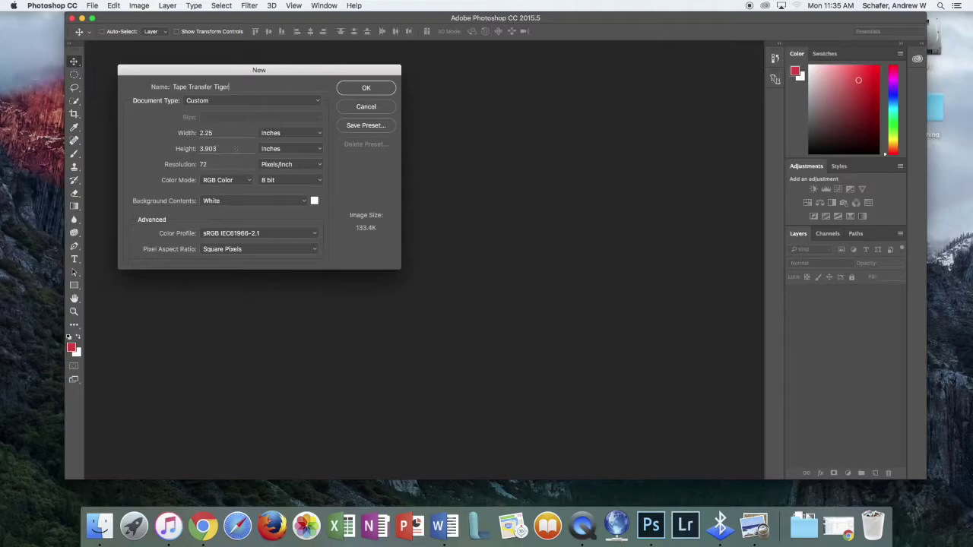
click(295, 135)
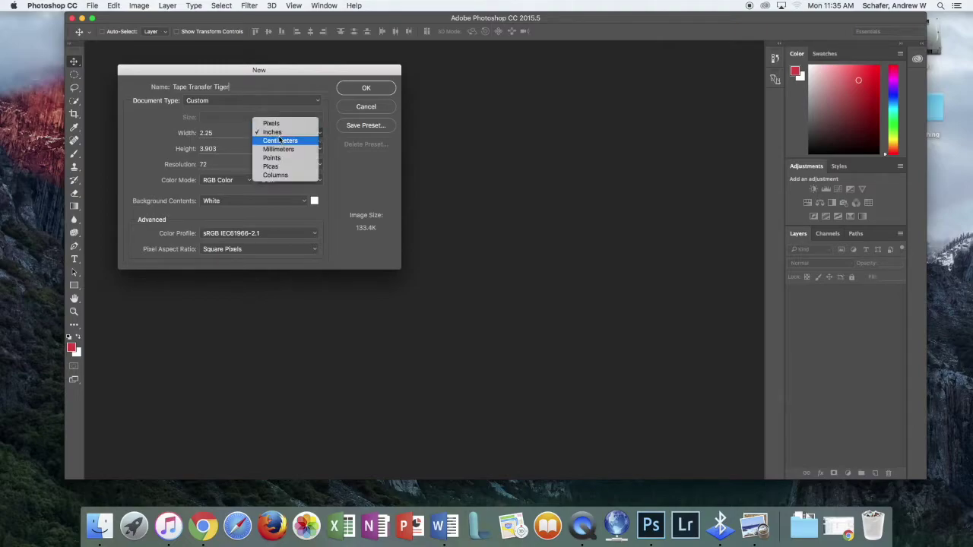
click(279, 133)
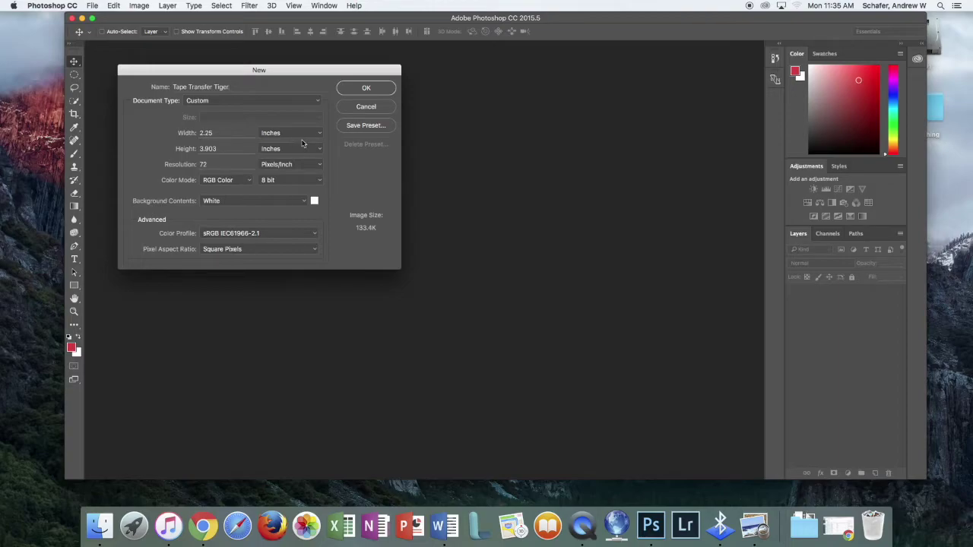
click(364, 89)
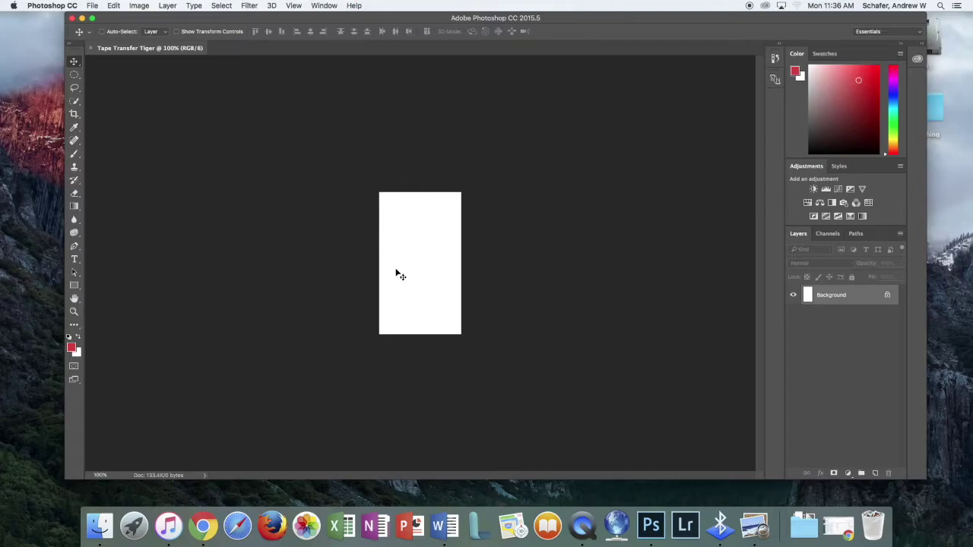
Step: Open Happy Tiger.tif from the Downloads folder
key(super)
key(super+o)
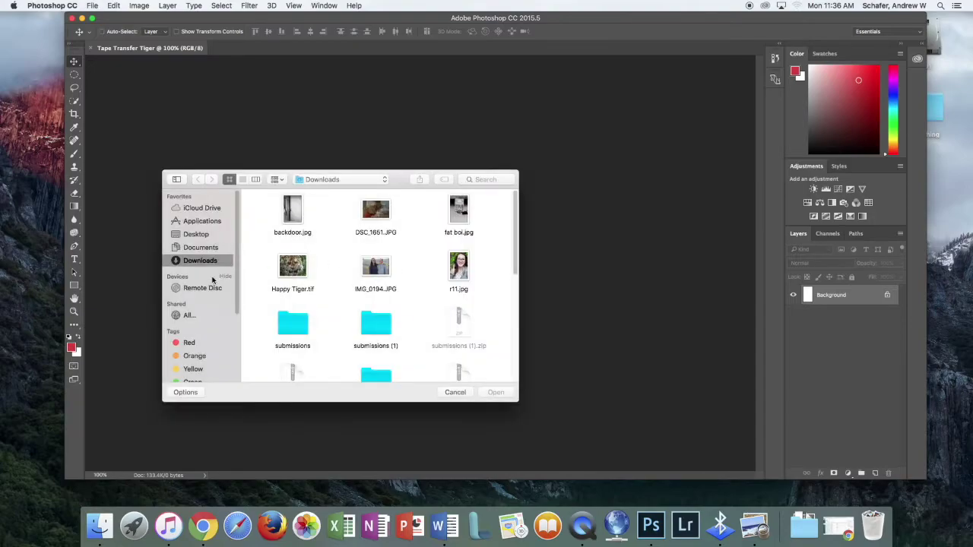
click(200, 247)
click(197, 234)
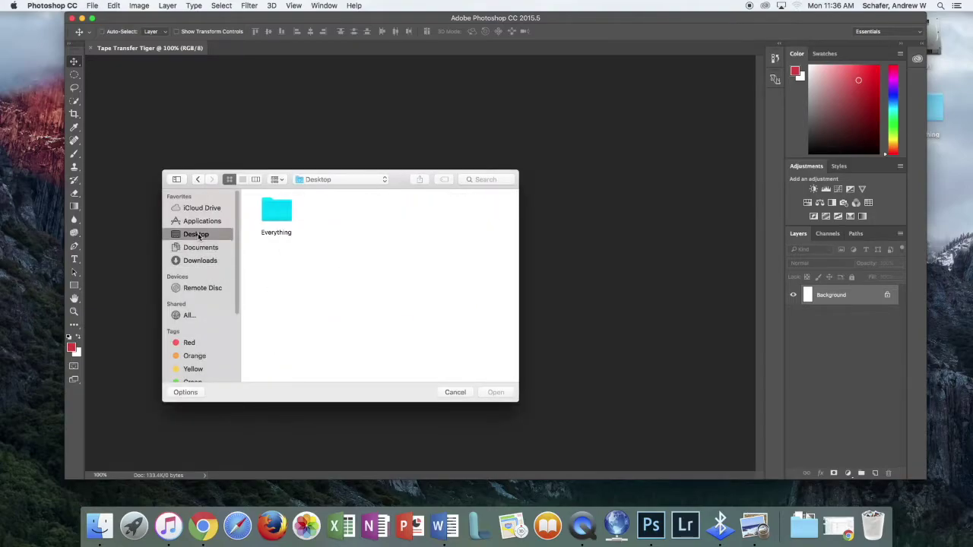
click(200, 249)
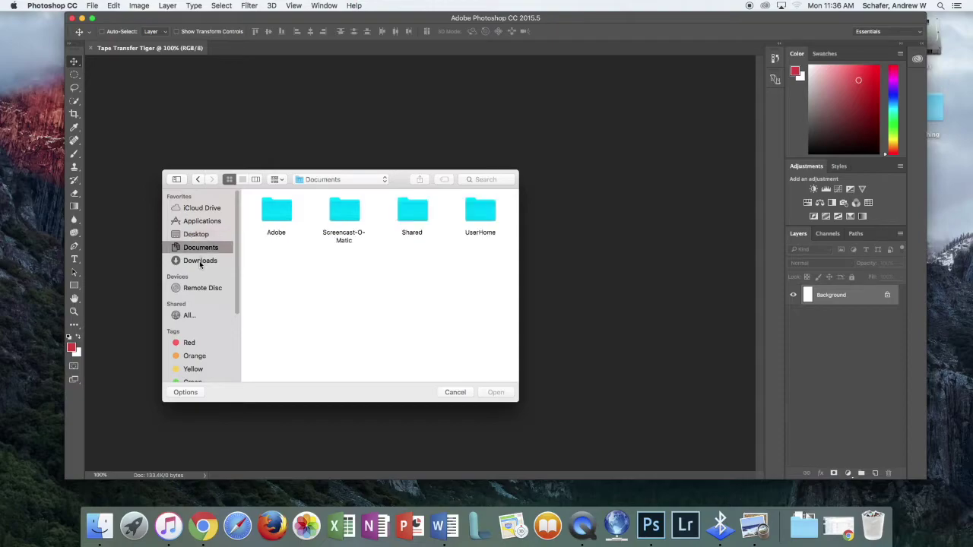
click(200, 261)
click(295, 268)
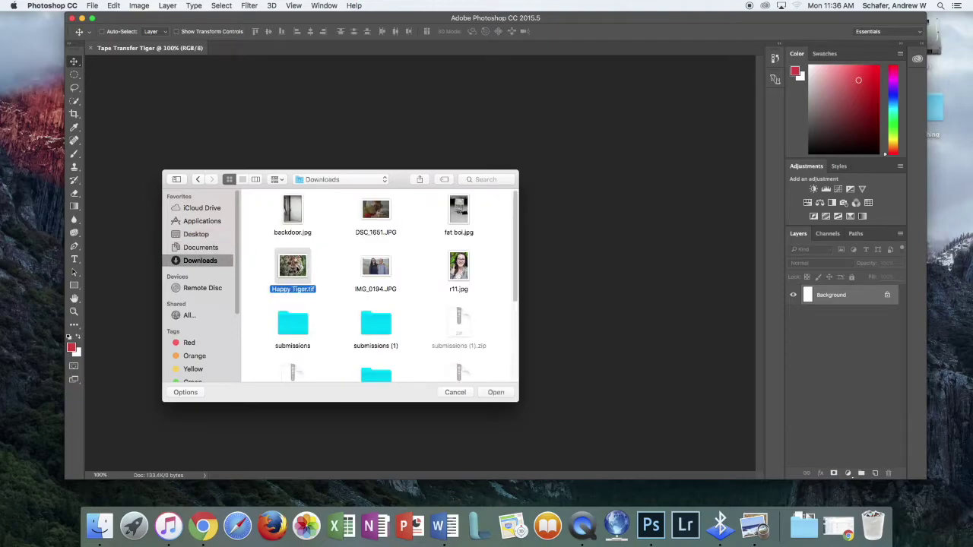
double_click(298, 269)
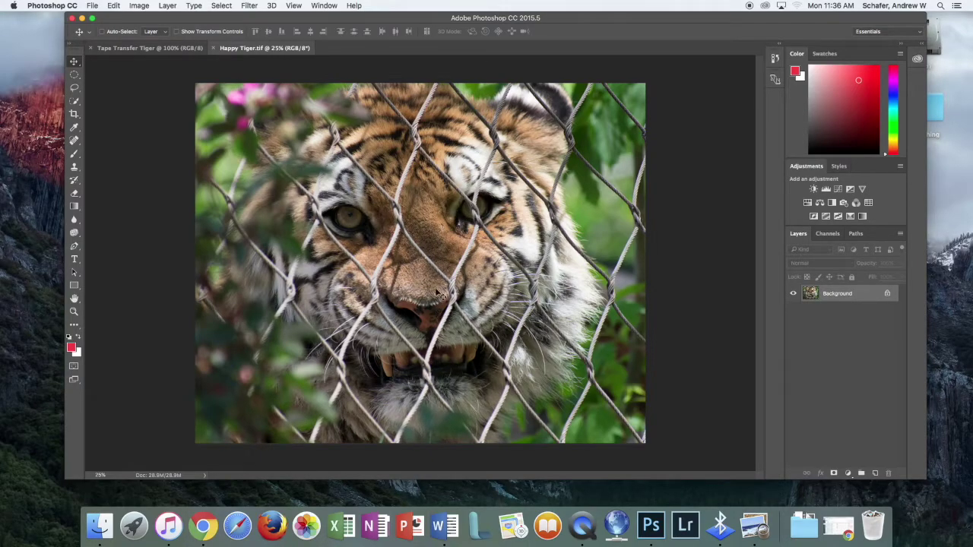
Step: On the Happy Tiger tab, convert the Background into Layer 0 with Lock All turned off
click(163, 48)
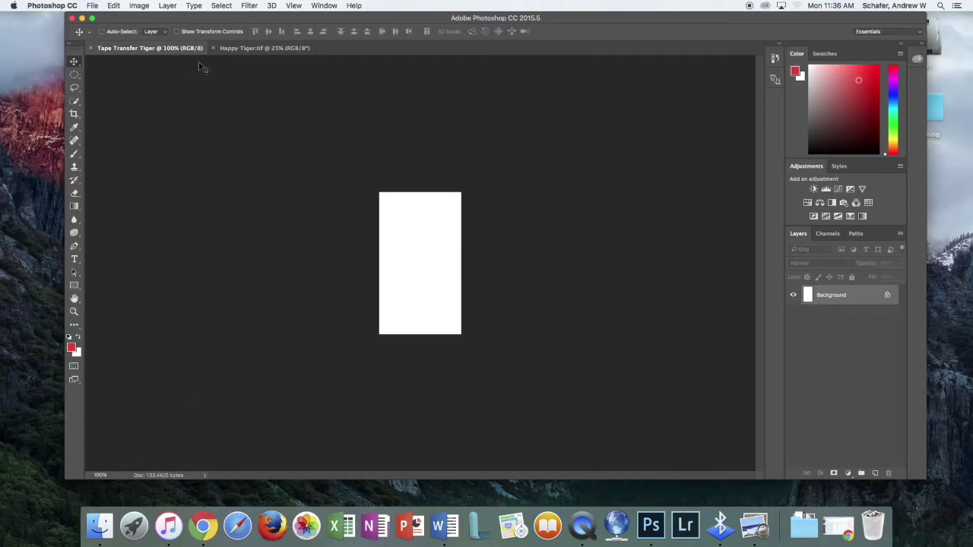
click(247, 49)
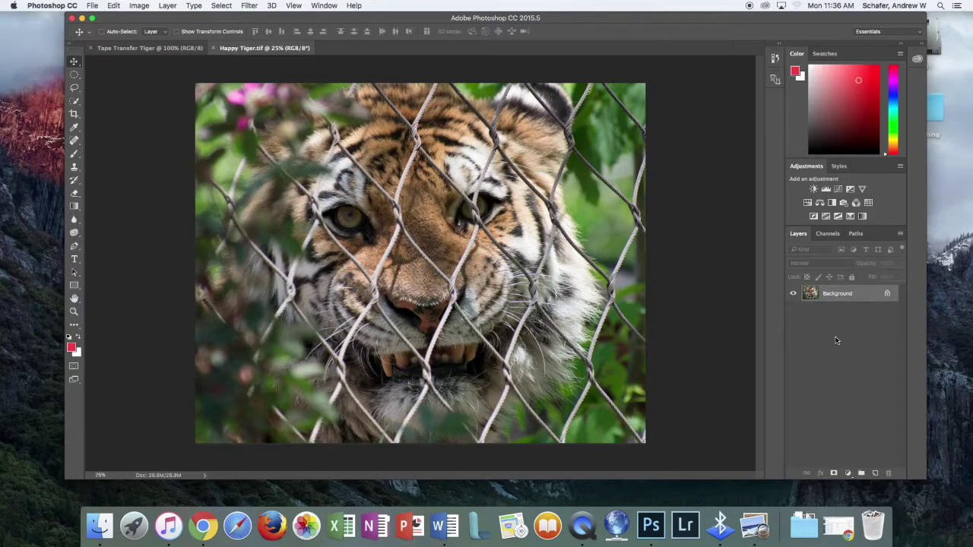
click(887, 294)
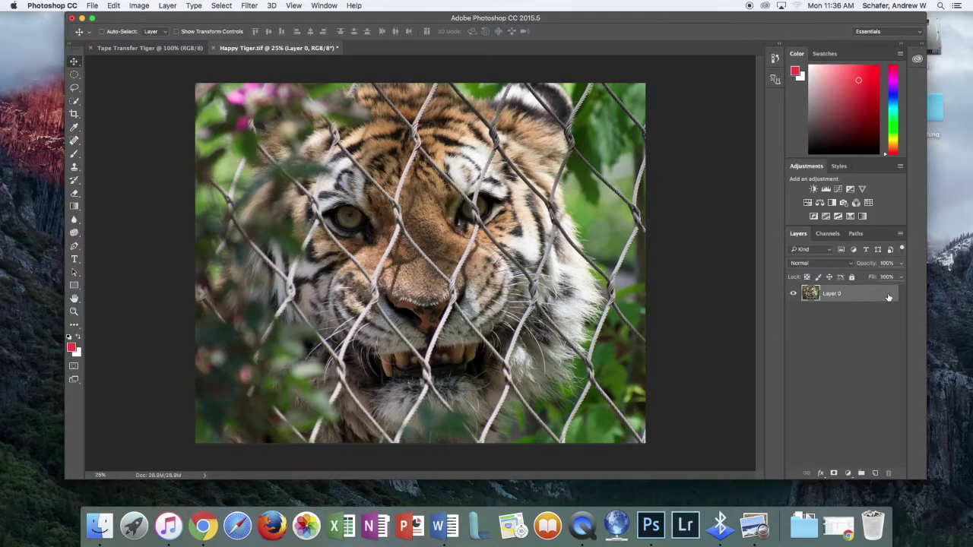
click(851, 278)
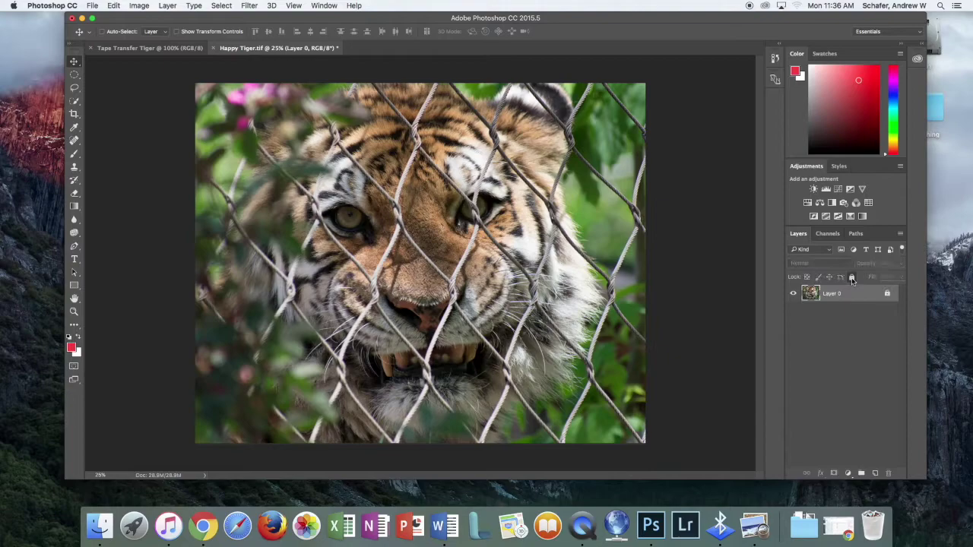
click(851, 277)
click(852, 277)
click(851, 277)
click(852, 278)
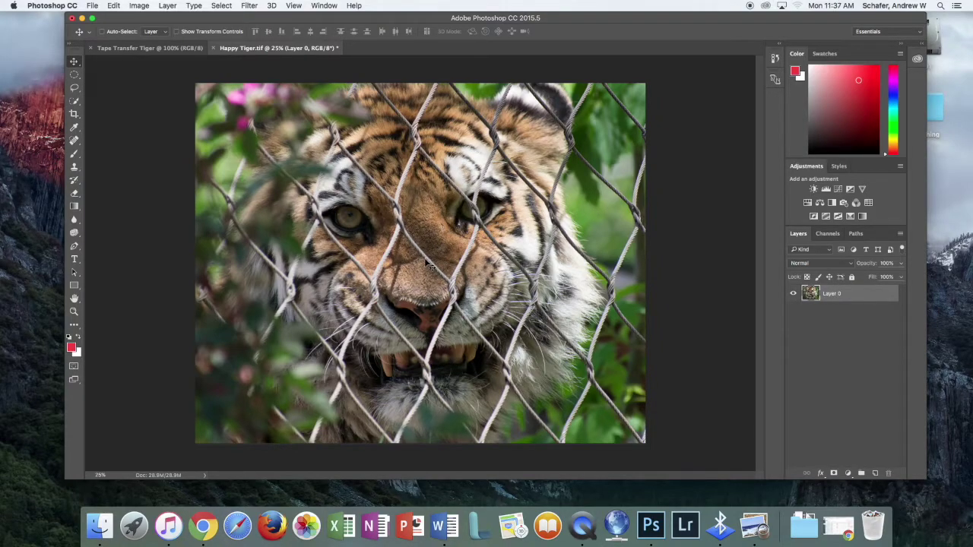
Step: Free-transform the tiger layer smaller toward the upper-left and commit it
key(super)
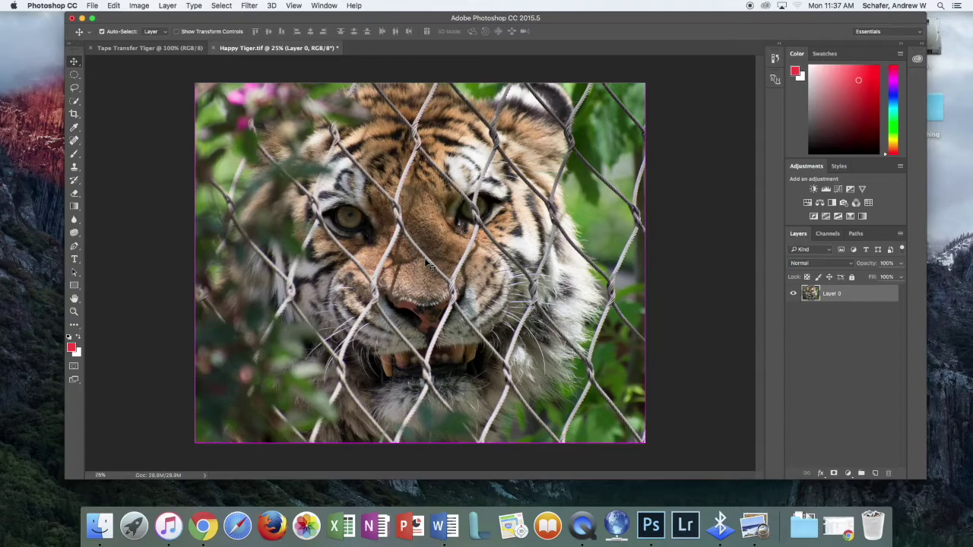
key(super+t)
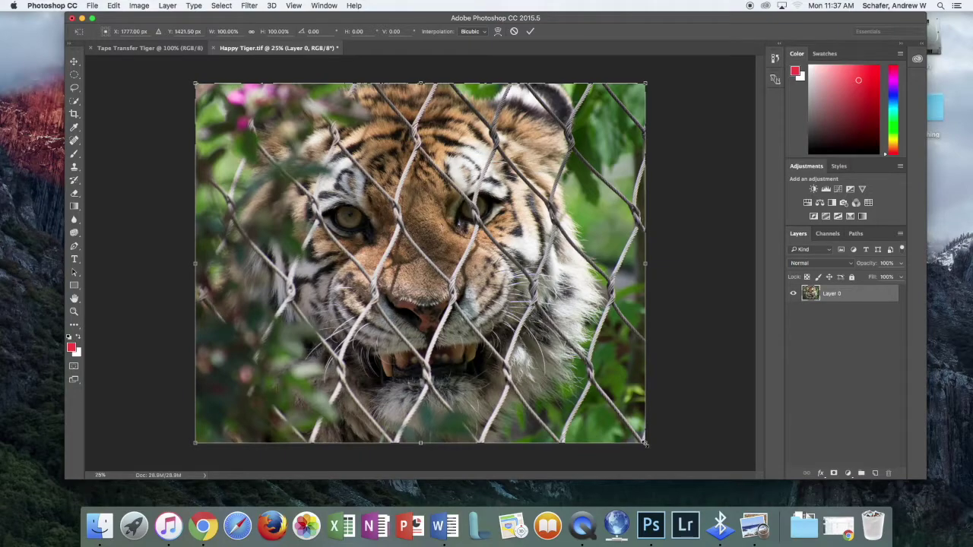
drag(645, 443, 377, 393)
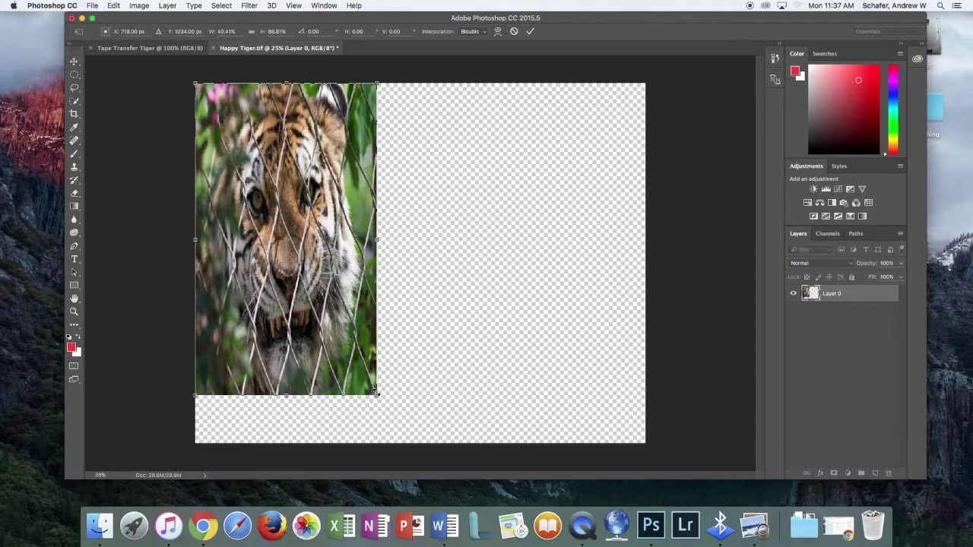
double_click(304, 226)
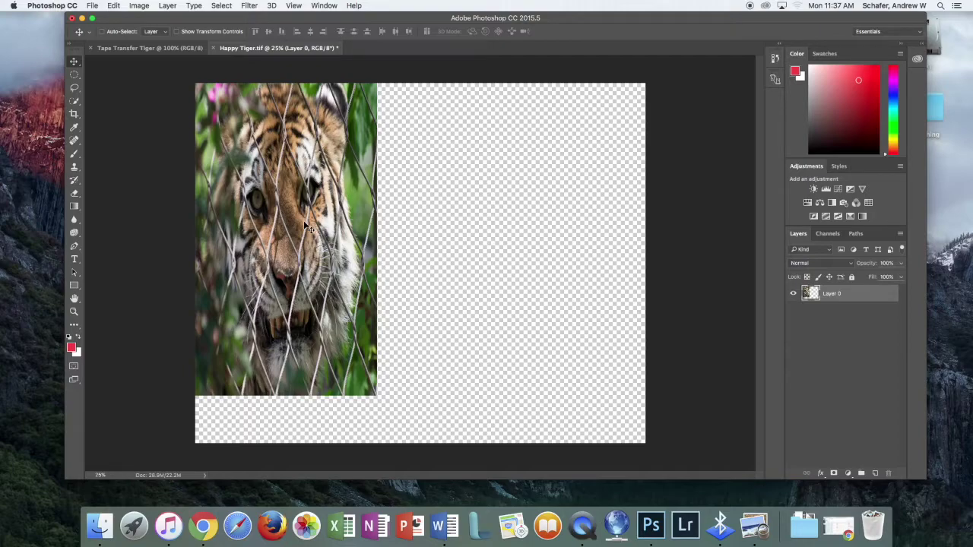
Step: Undo the squeeze and review the states in the History panel, returning the photo to 100%
key(super)
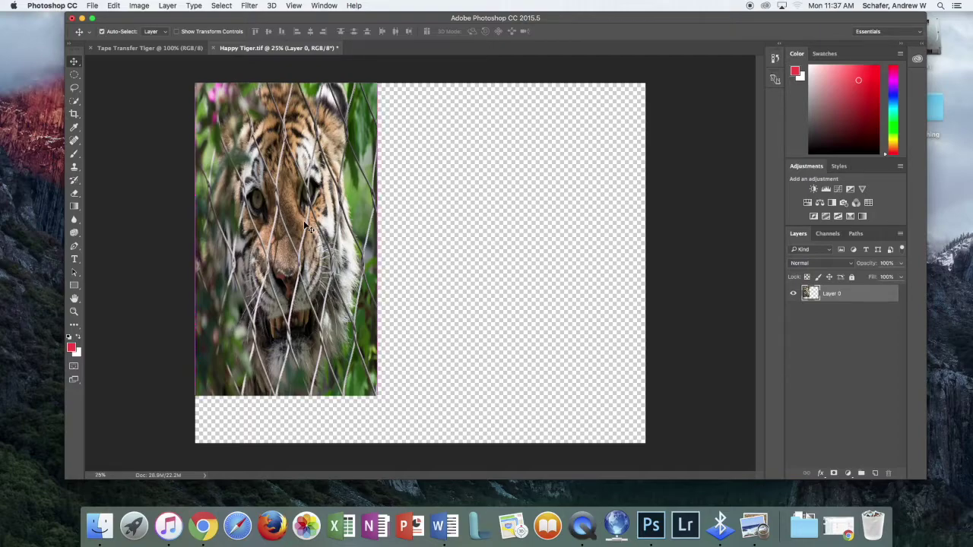
key(super+z)
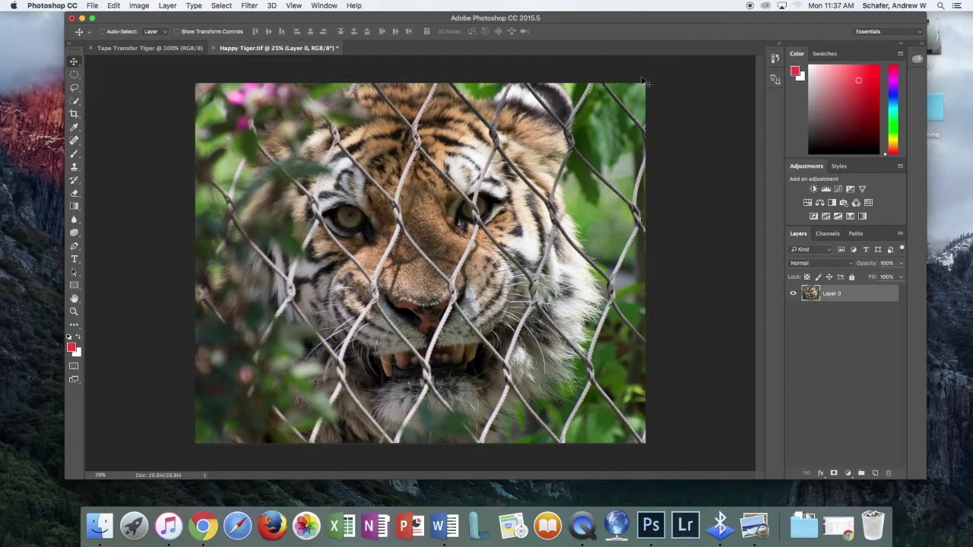
click(774, 59)
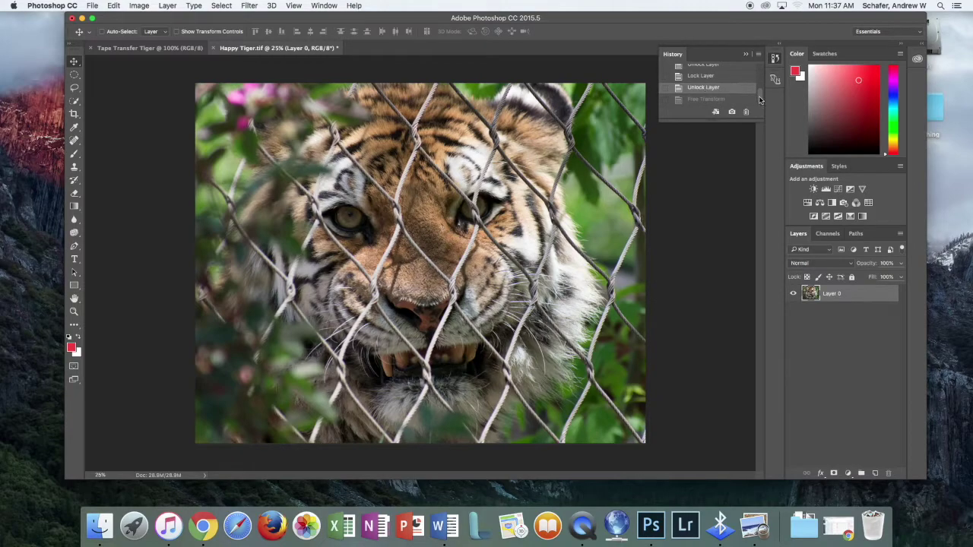
mouse_move(759, 99)
mouse_down()
mouse_move(760, 90)
mouse_move(760, 102)
mouse_up()
click(746, 56)
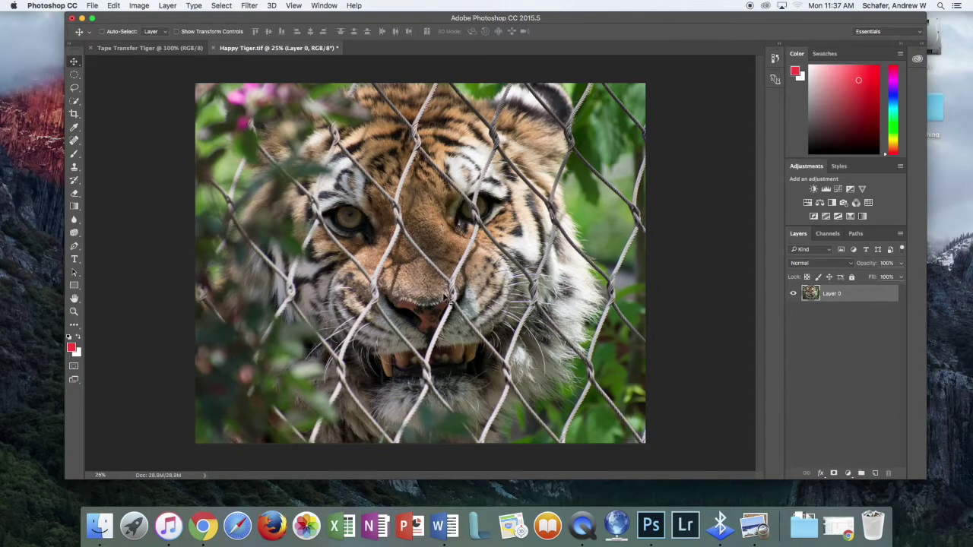
key(ctrl+t)
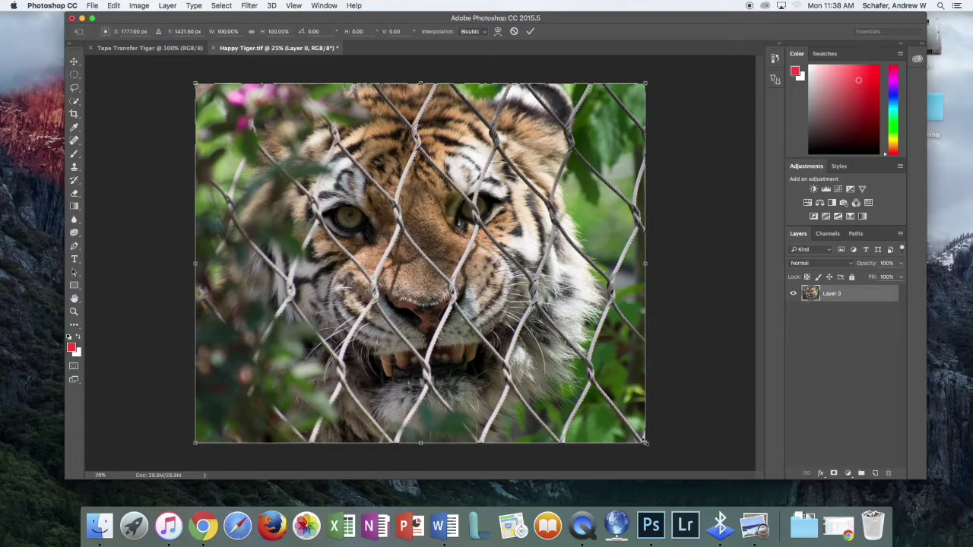
Step: Scale the tiger proportionally to 20.79% into the canvas's top-left corner and commit
drag(644, 441, 477, 298)
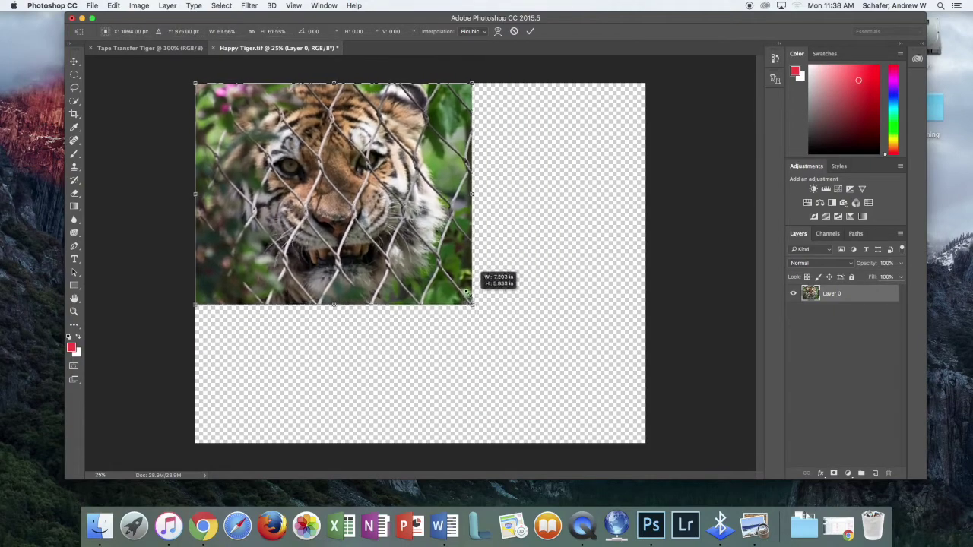
drag(467, 292, 447, 268)
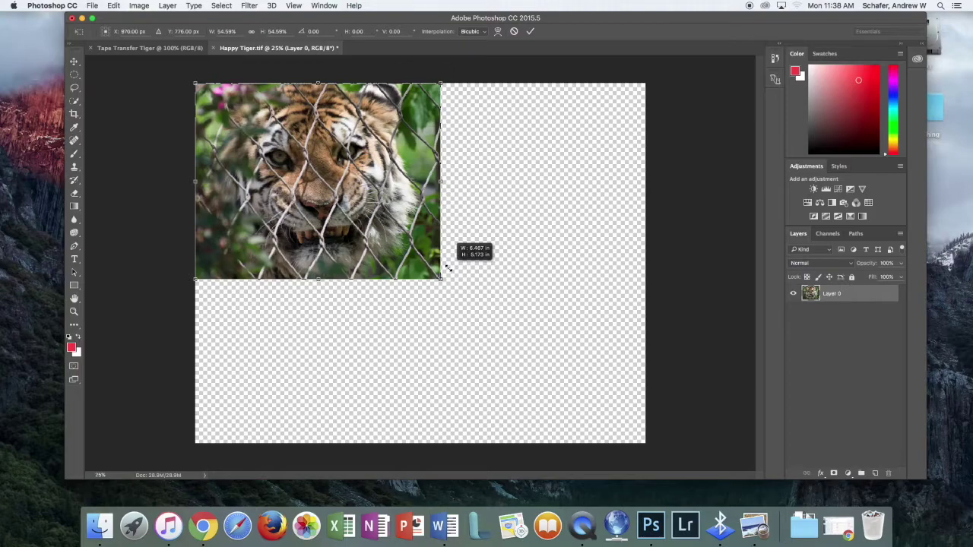
drag(448, 268, 285, 160)
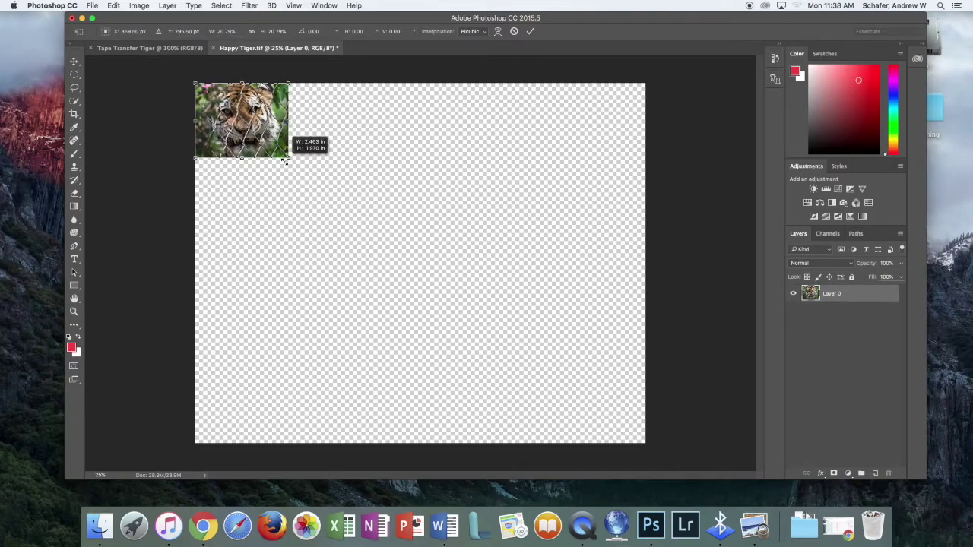
drag(285, 160, 285, 160)
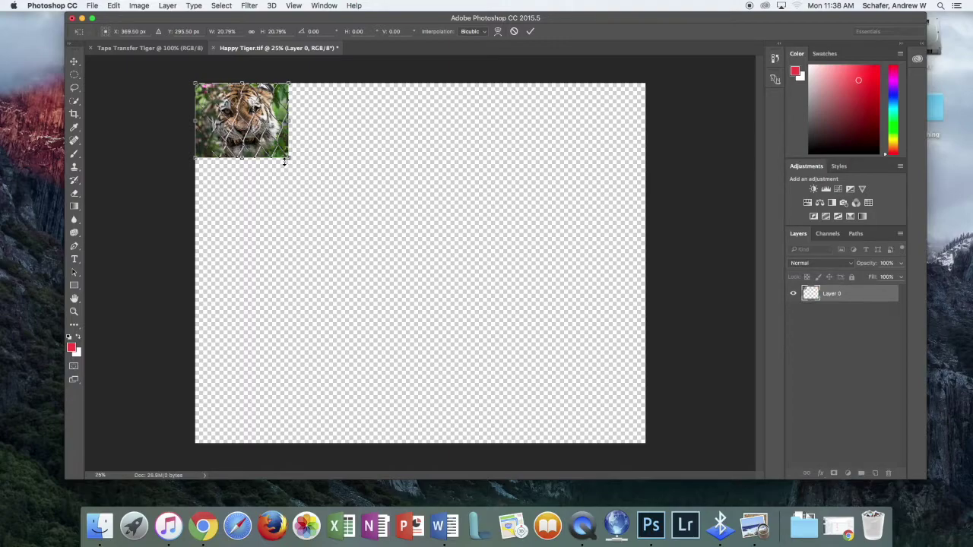
key(Return)
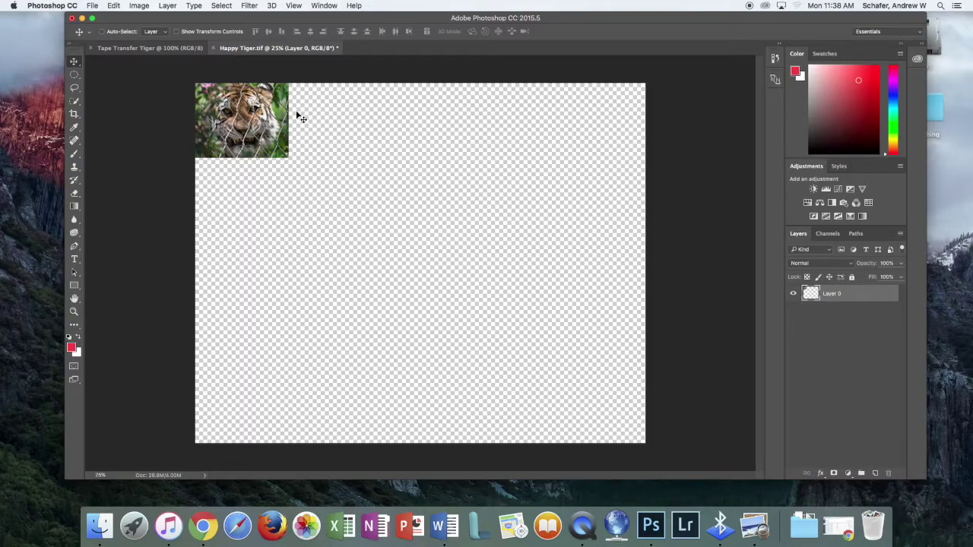
Step: Drag the shrunken tiger into the Tape Transfer Tiger document as Layer 1
drag(253, 118, 399, 222)
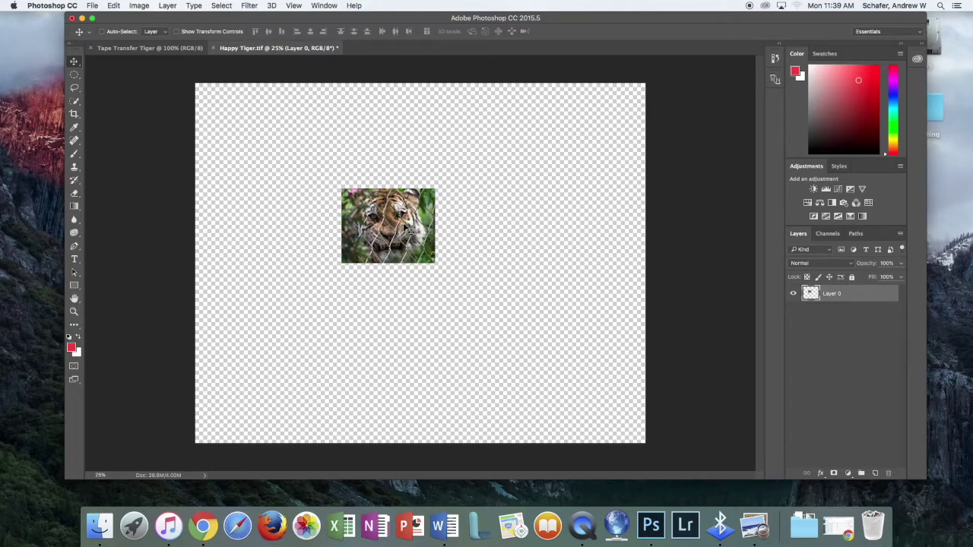
drag(403, 233, 422, 266)
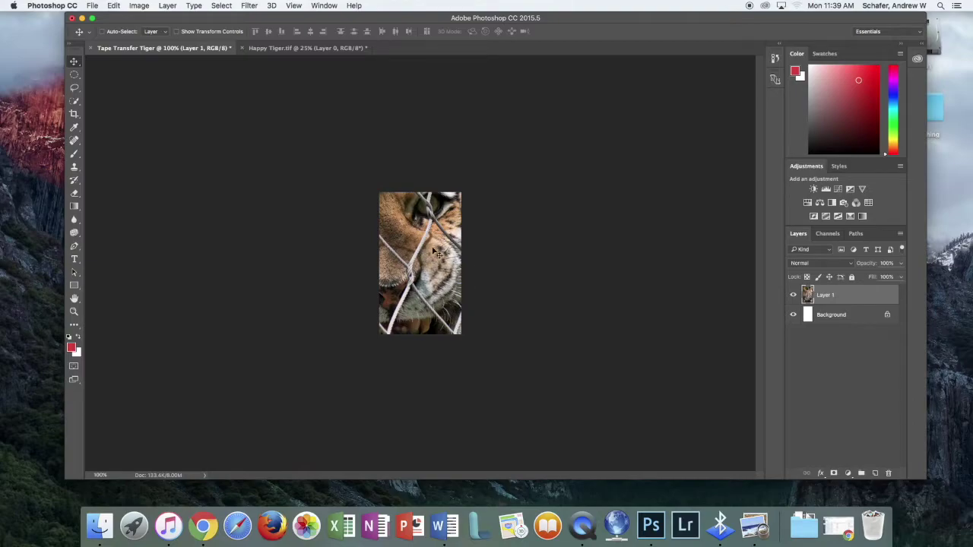
Step: Resize the tiger to about 51.7% × 51.6% and position it over the whole canvas
key(super+t)
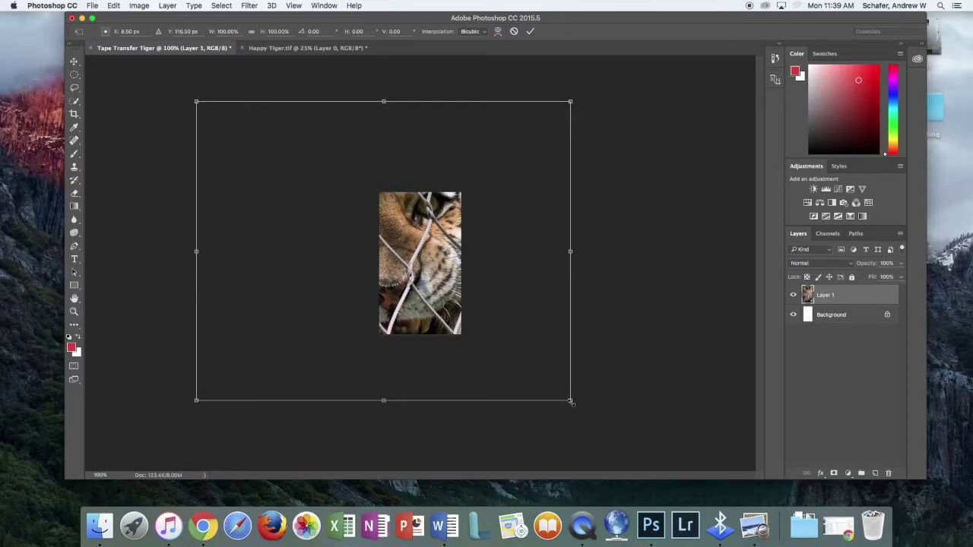
drag(571, 401, 369, 240)
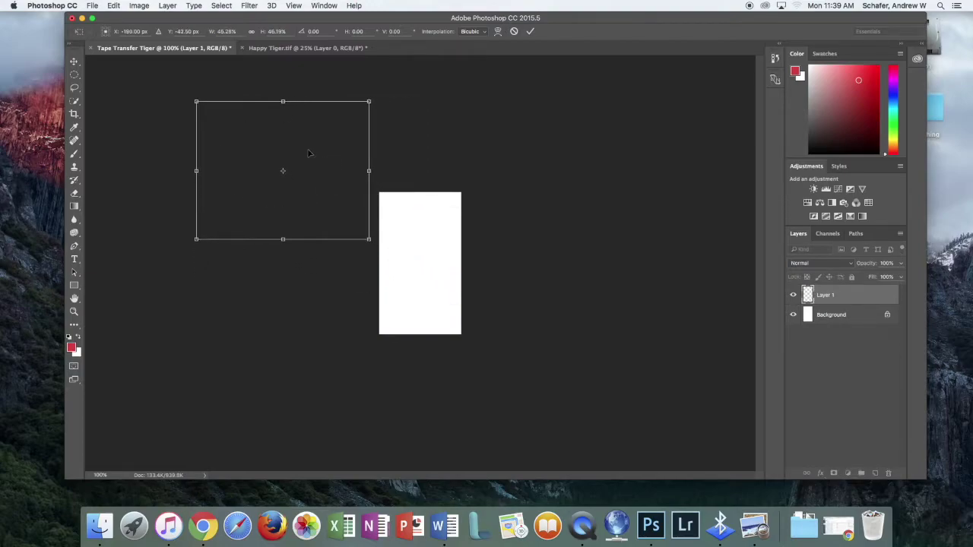
drag(314, 206, 444, 290)
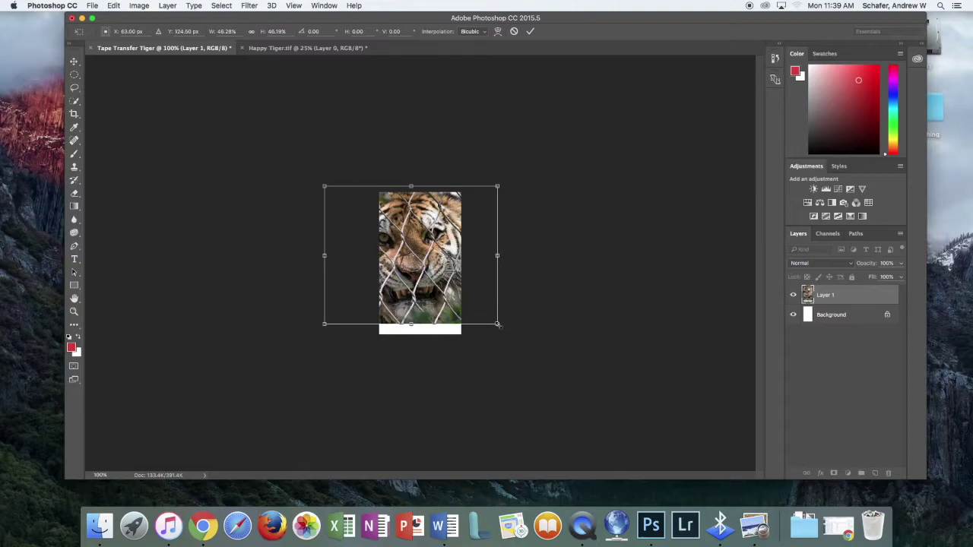
drag(498, 324, 510, 343)
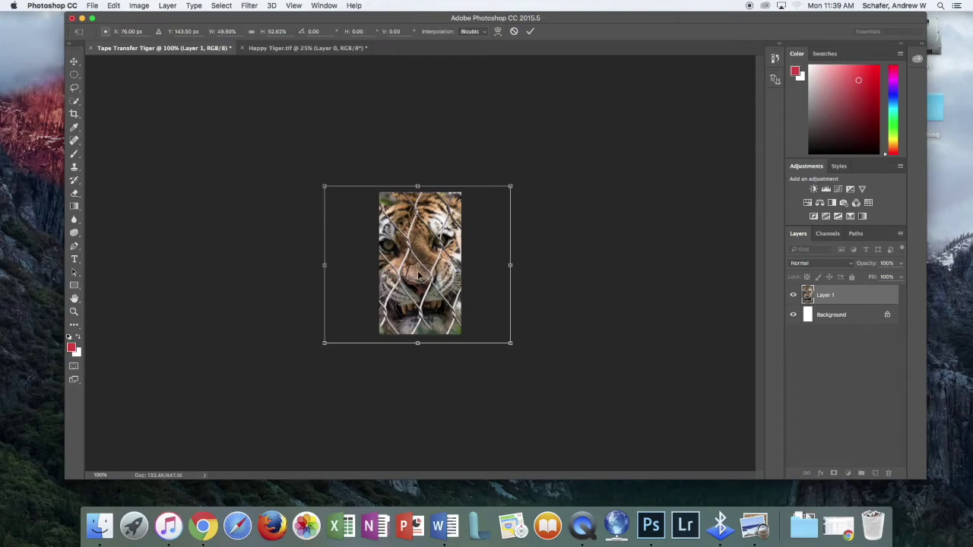
key(super+z)
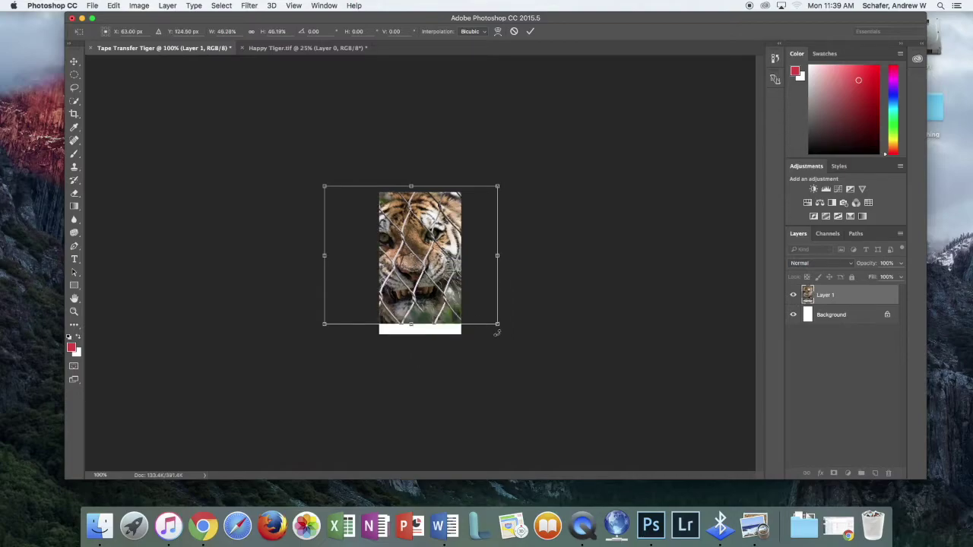
drag(498, 325, 517, 342)
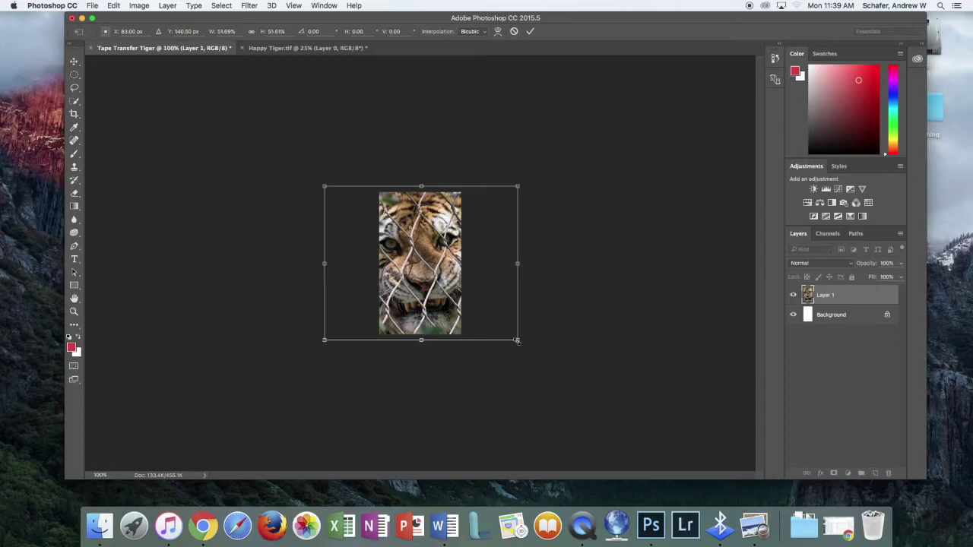
key(Return)
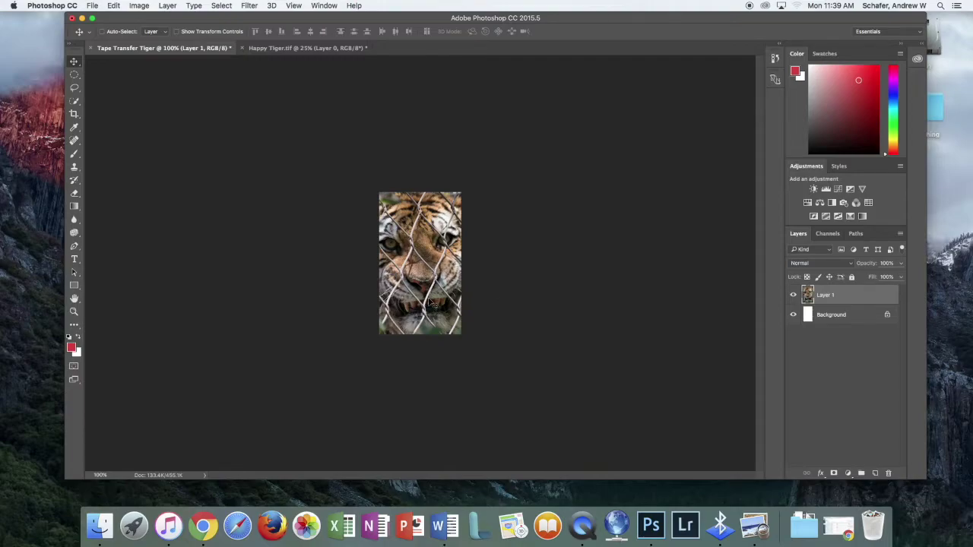
Step: Print the canvas on the HP Color LaserJet CP3525, 1 copy, Default Settings
key(super+s)
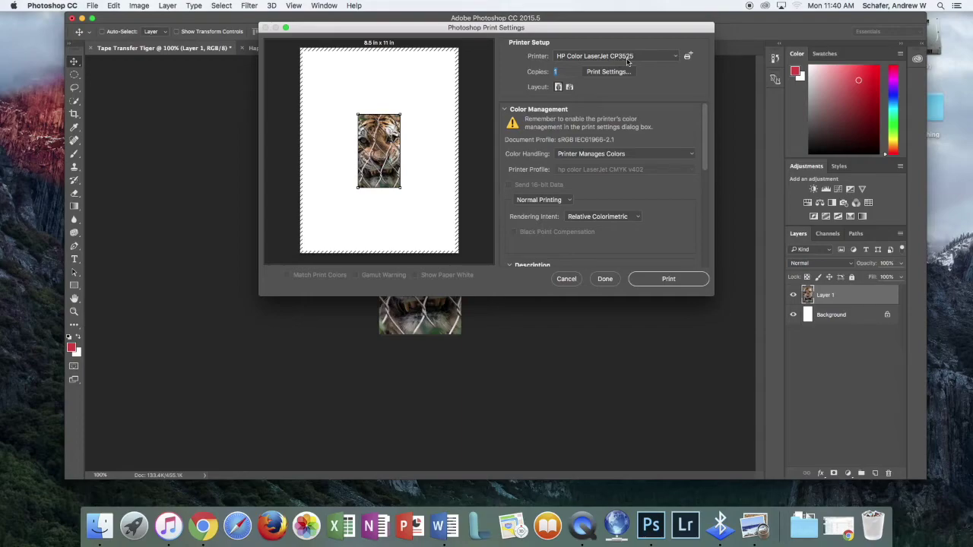
click(672, 282)
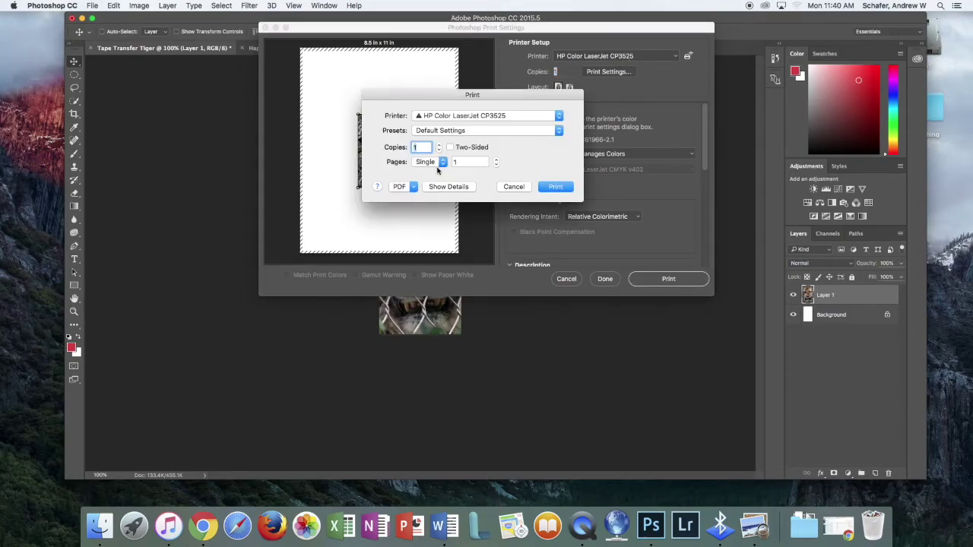
click(566, 190)
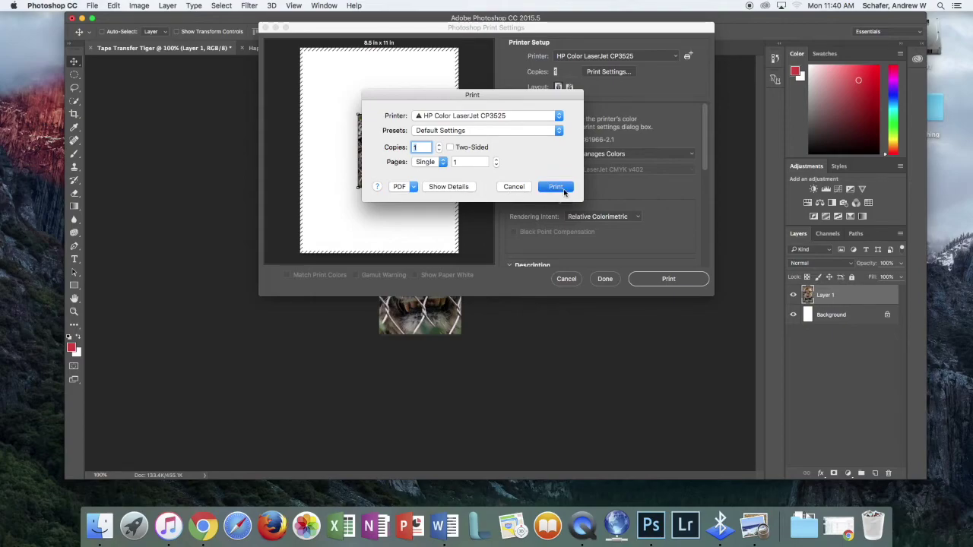